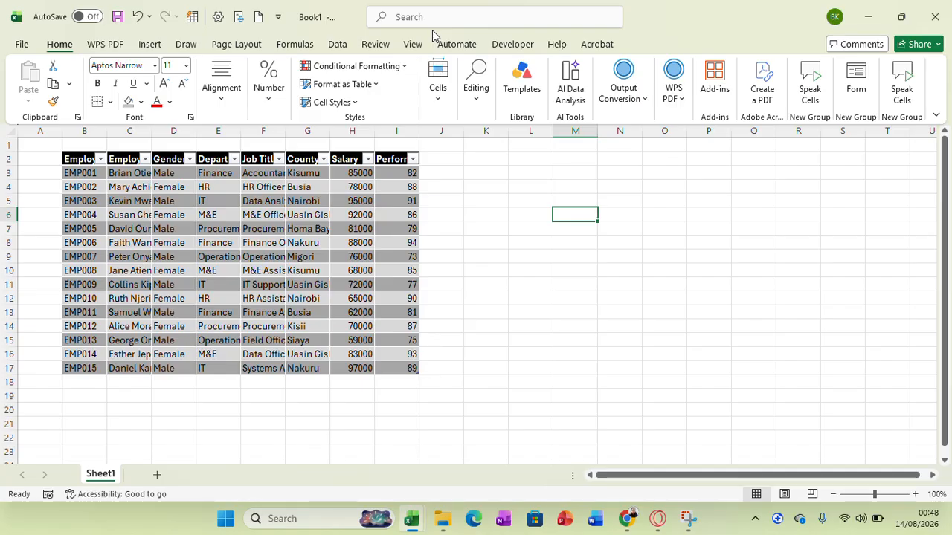
Start a SUMIFS formula in cell L4 with the table's Salary column as the sum range
click(536, 185)
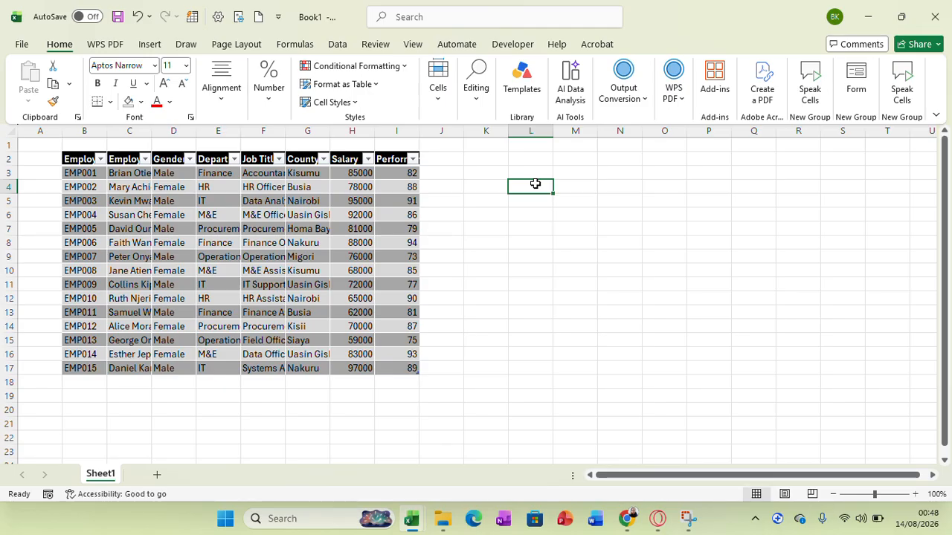
text(=)
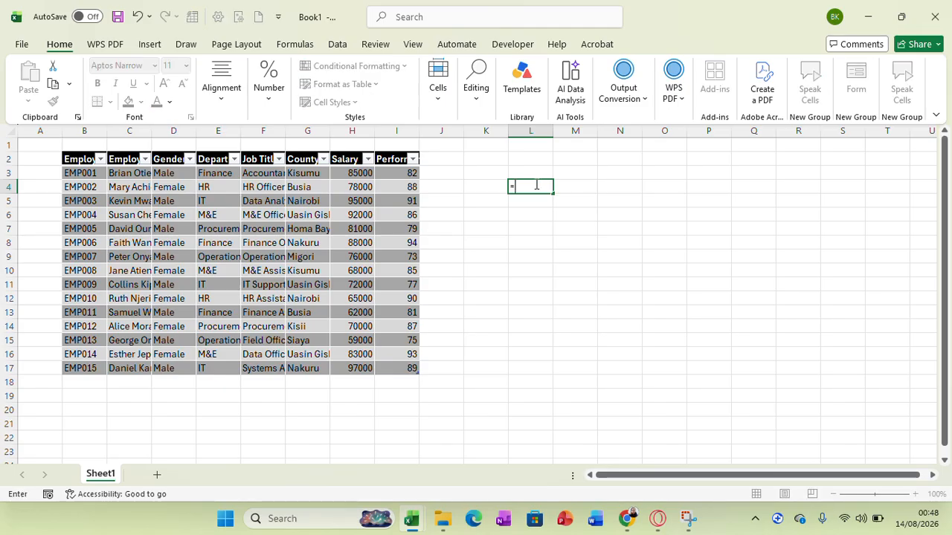
text(sum)
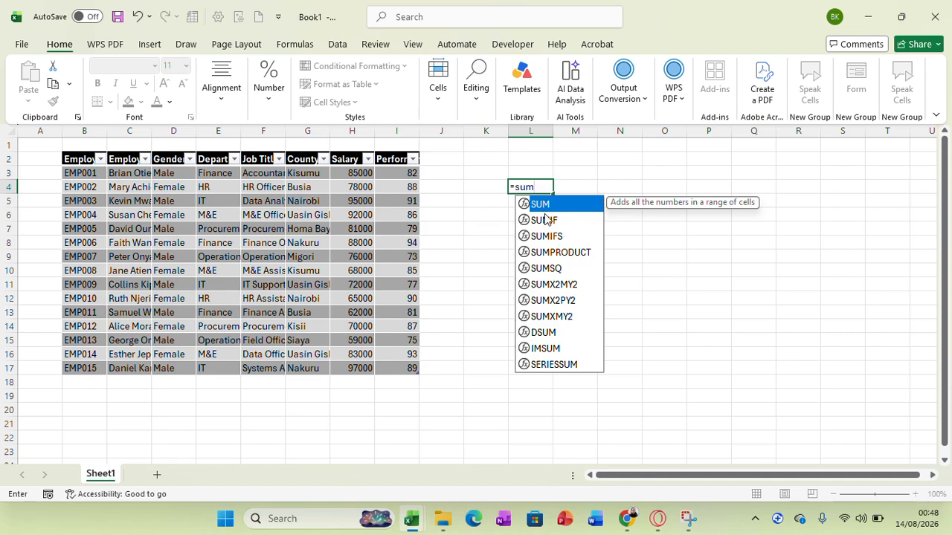
double_click(548, 237)
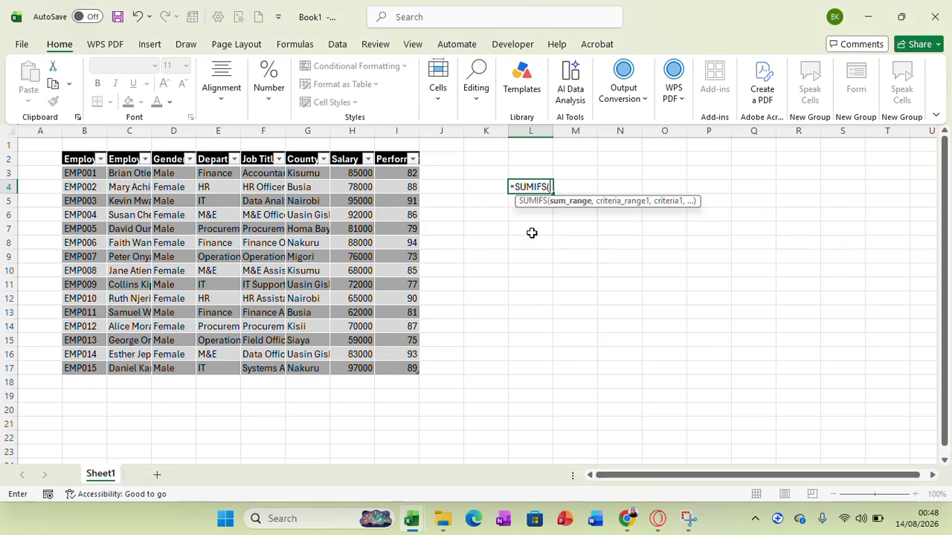
click(353, 173)
drag(352, 173, 356, 362)
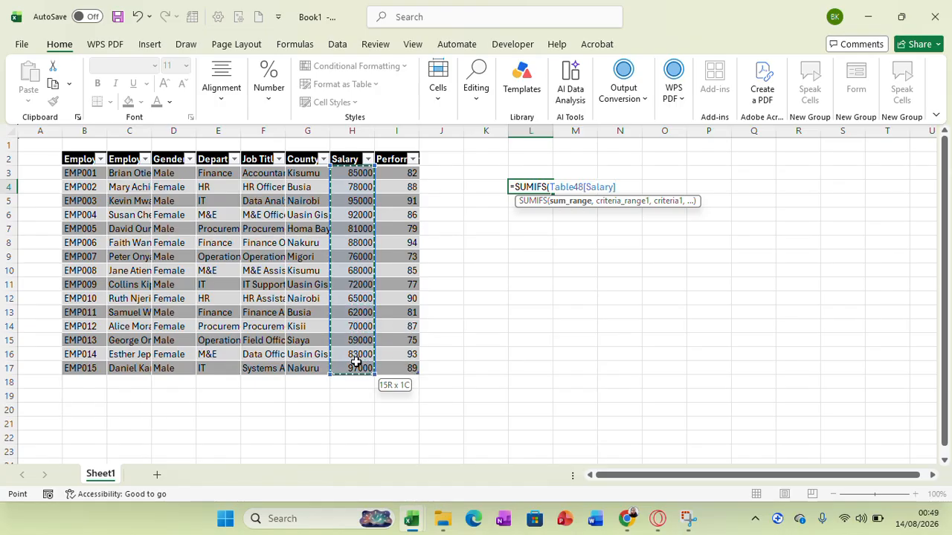
text(,)
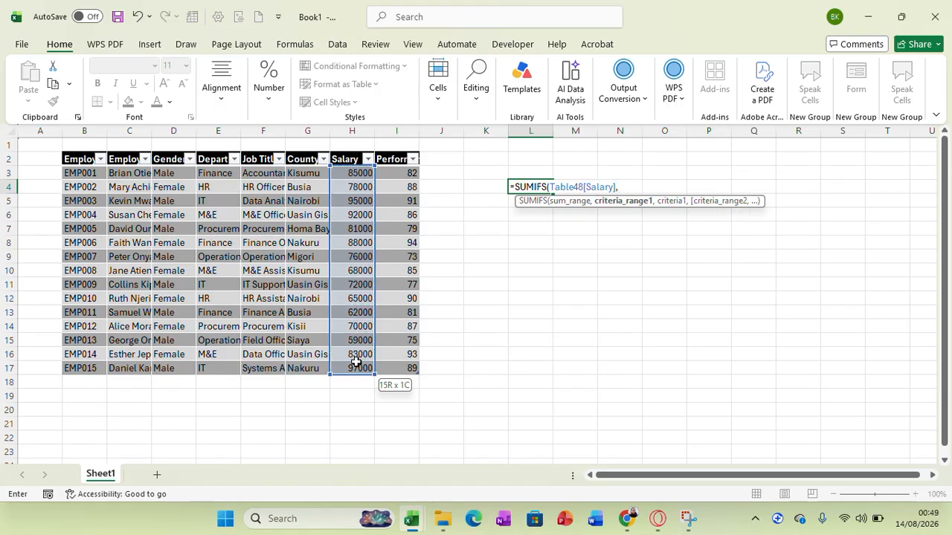
Complete the L4 formula with the Department column as criteria range and "IT" as the criterion
click(215, 174)
drag(215, 174, 218, 367)
text(,)
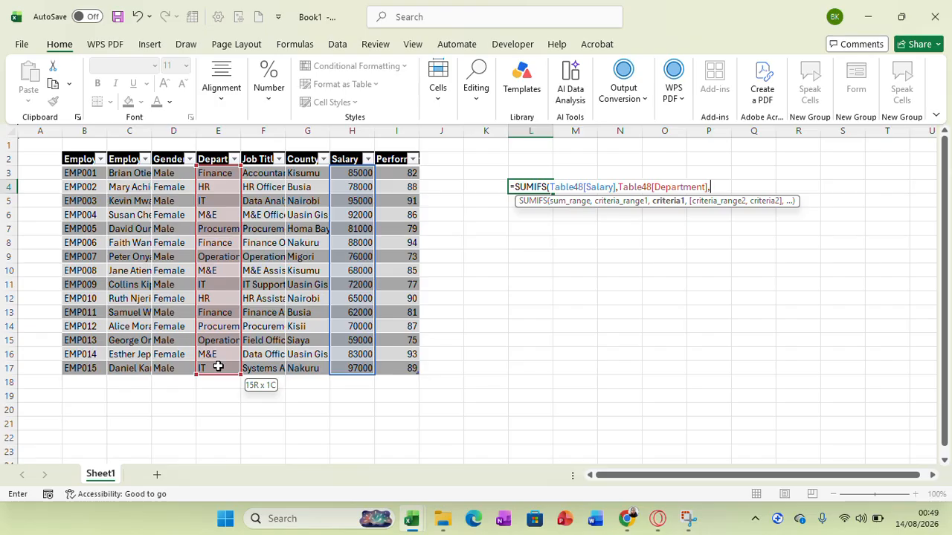
text("IT)
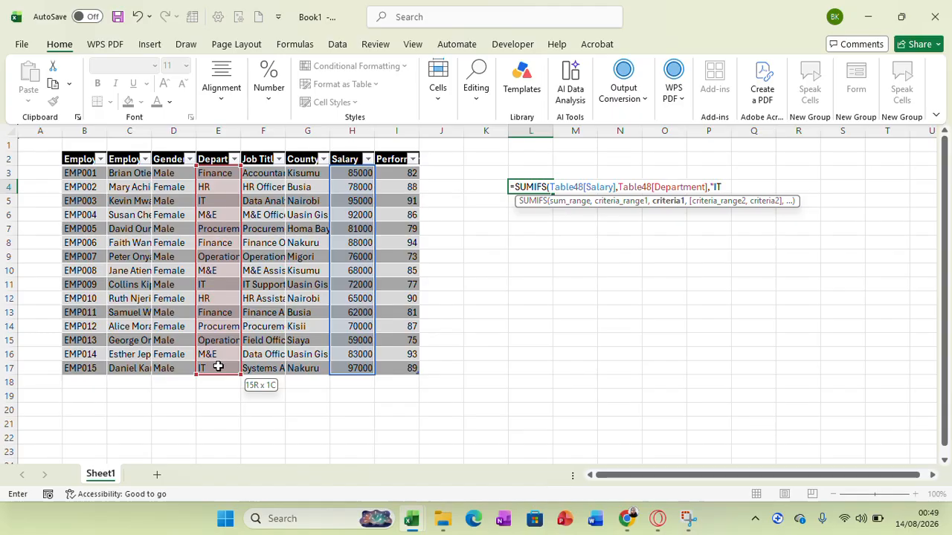
text("))
key(Return)
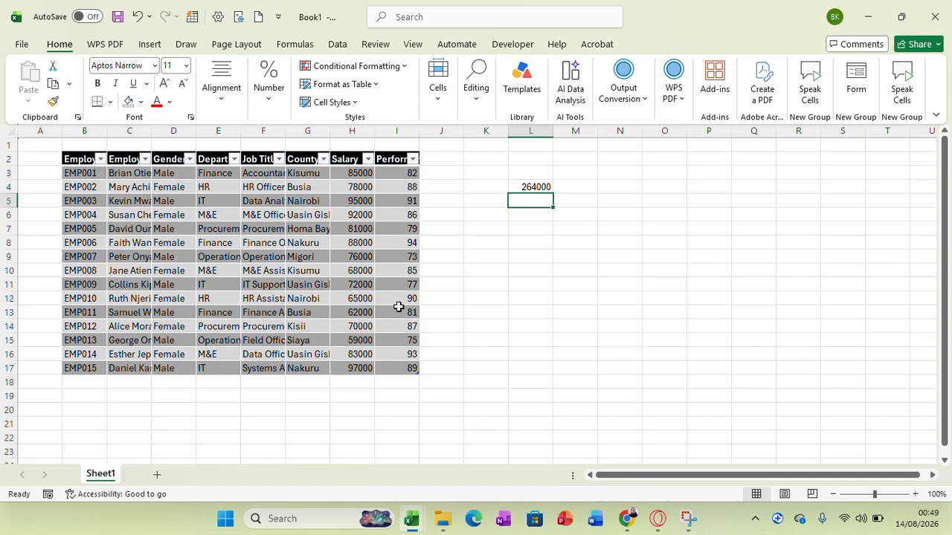
click(536, 185)
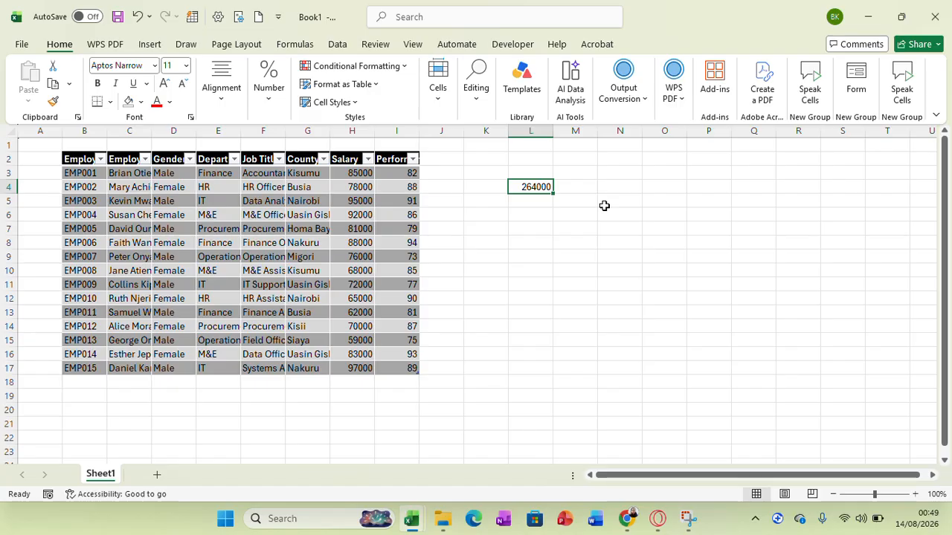
Copy the IT salaries from H5 and H11 into cells O4 and O5
right_click(356, 200)
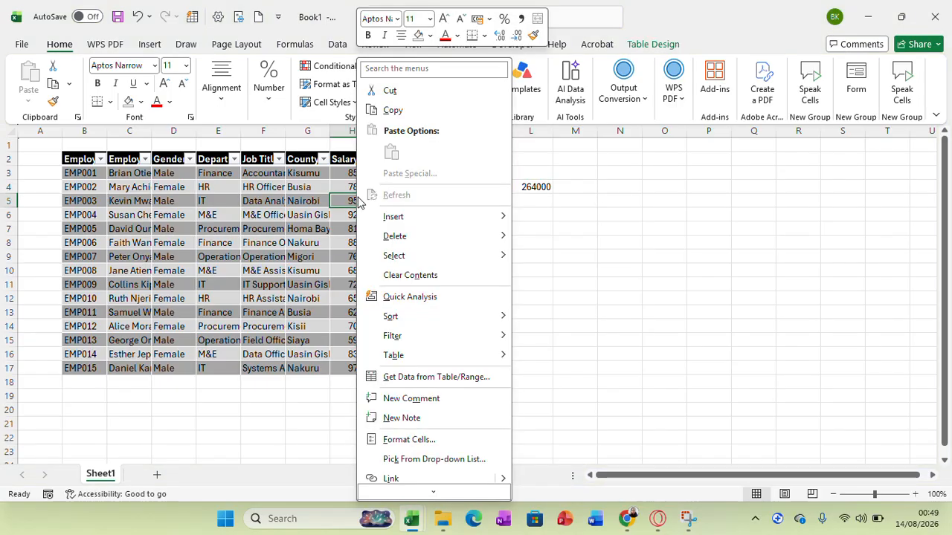
click(393, 110)
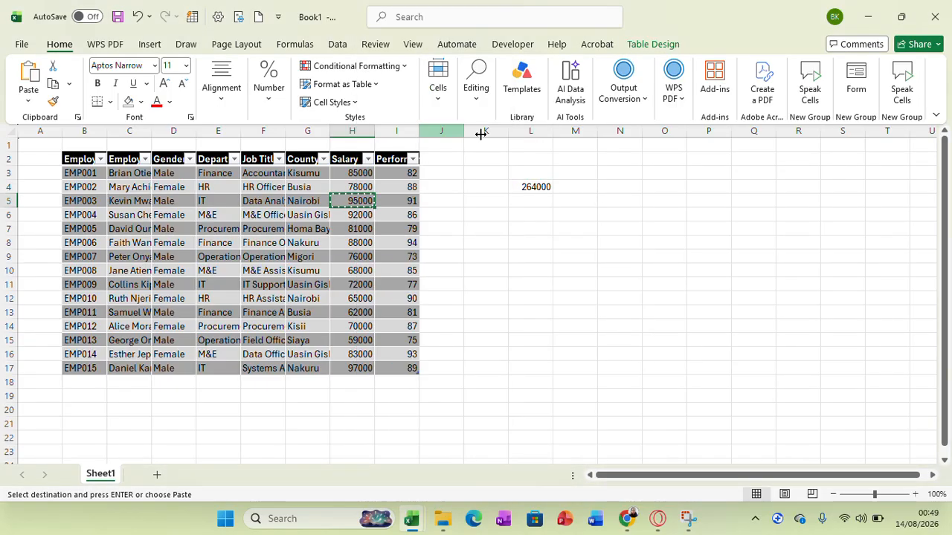
click(656, 190)
key(ctrl+v)
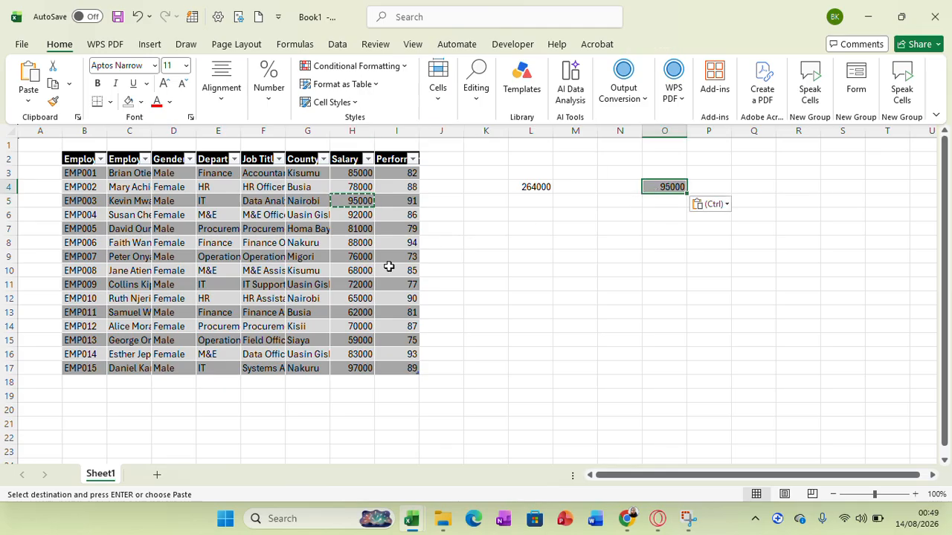
right_click(360, 287)
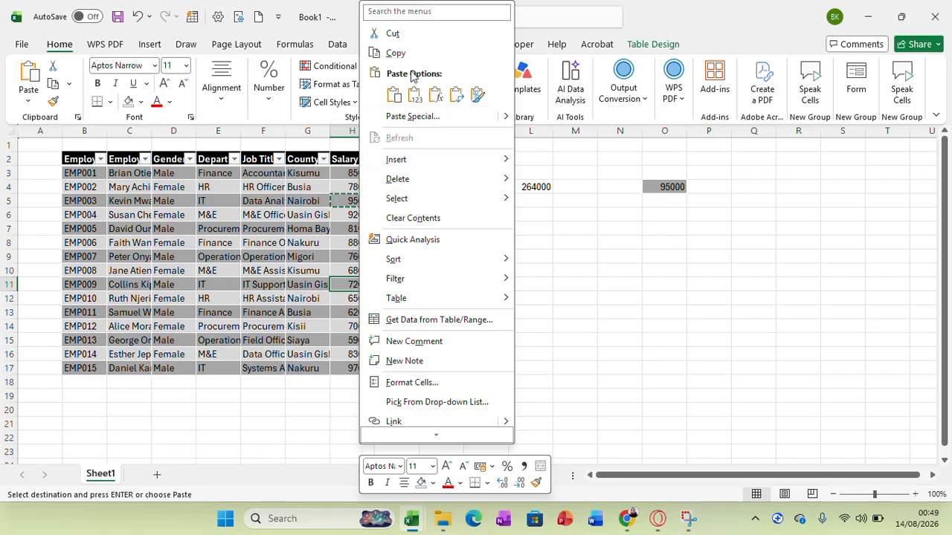
click(394, 57)
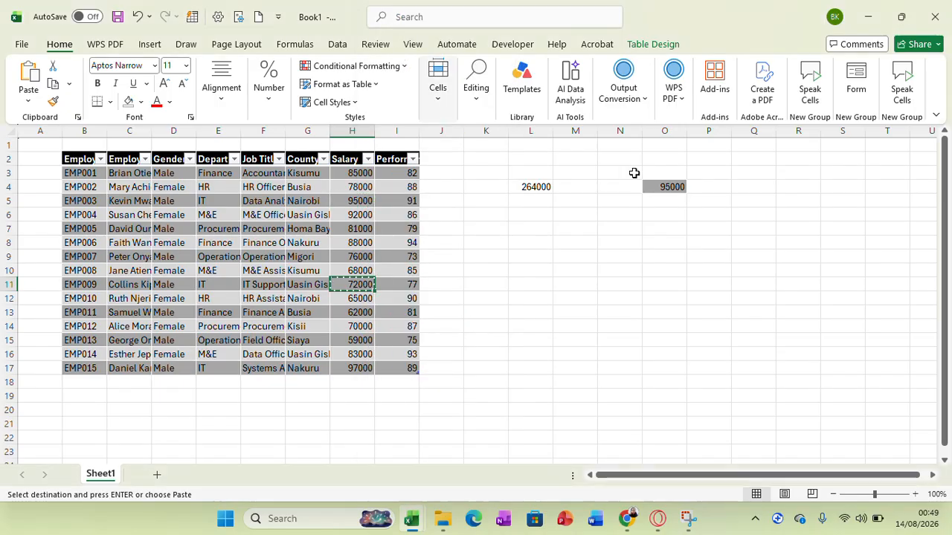
click(665, 202)
key(ctrl+v)
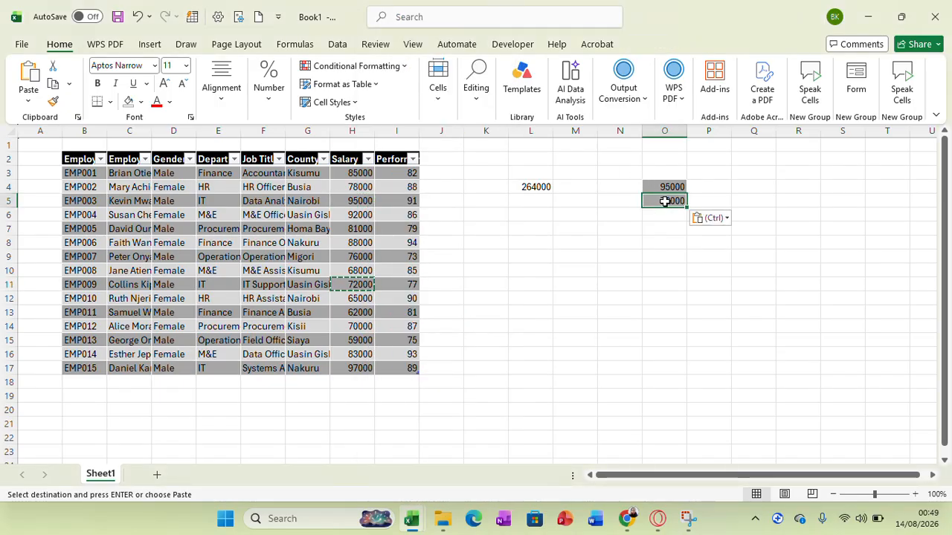
Copy the IT salary from H17 into O6 and select O4:O6 to check their sum
click(364, 367)
right_click(363, 368)
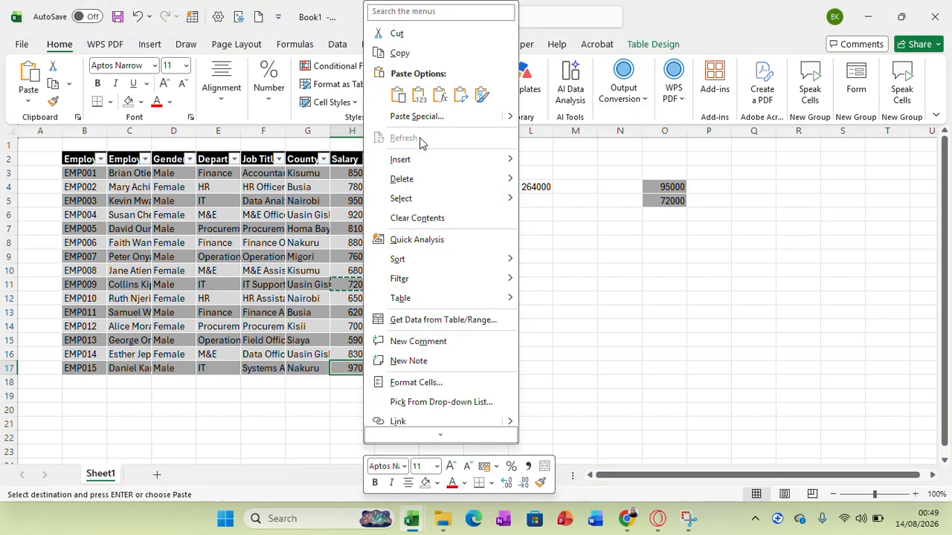
click(402, 53)
click(674, 214)
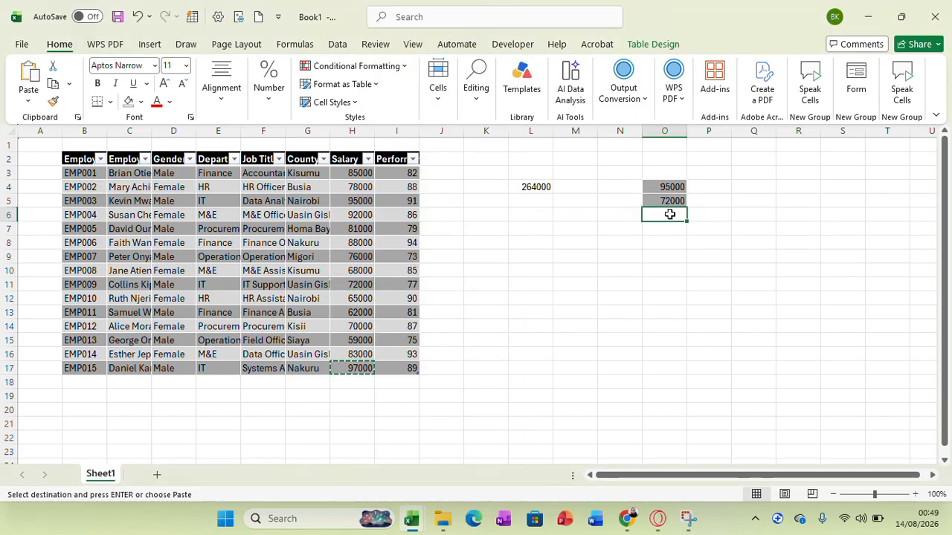
key(ctrl+v)
drag(669, 186, 668, 215)
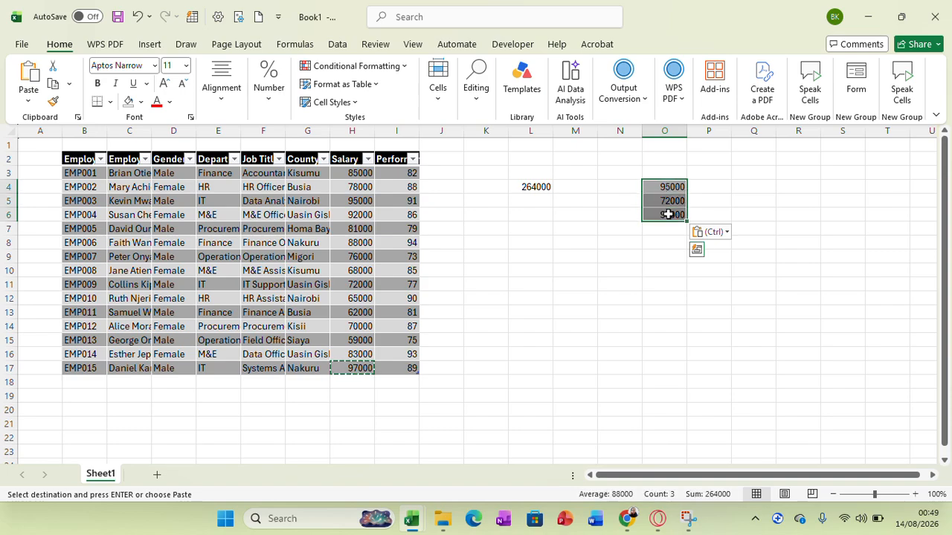
Start a SUMIFS formula in cell L11
click(528, 285)
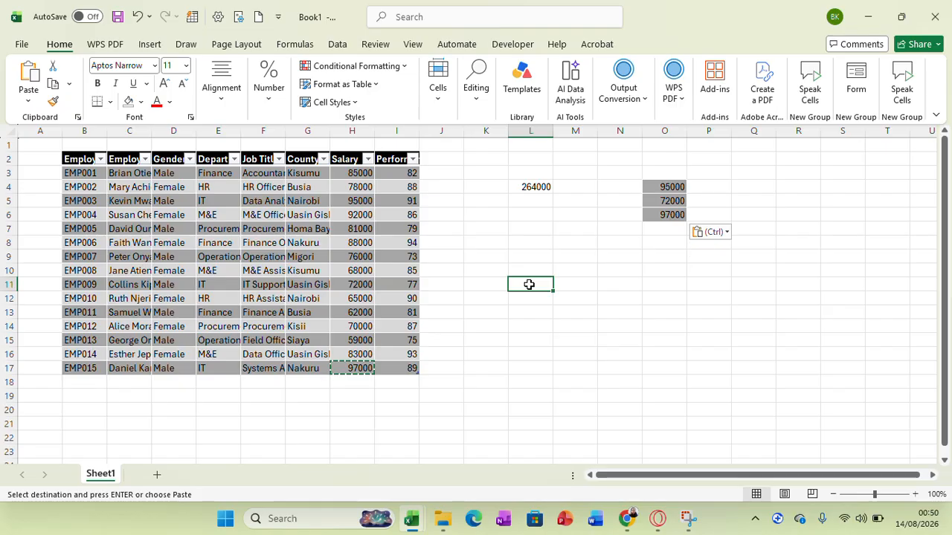
text(=)
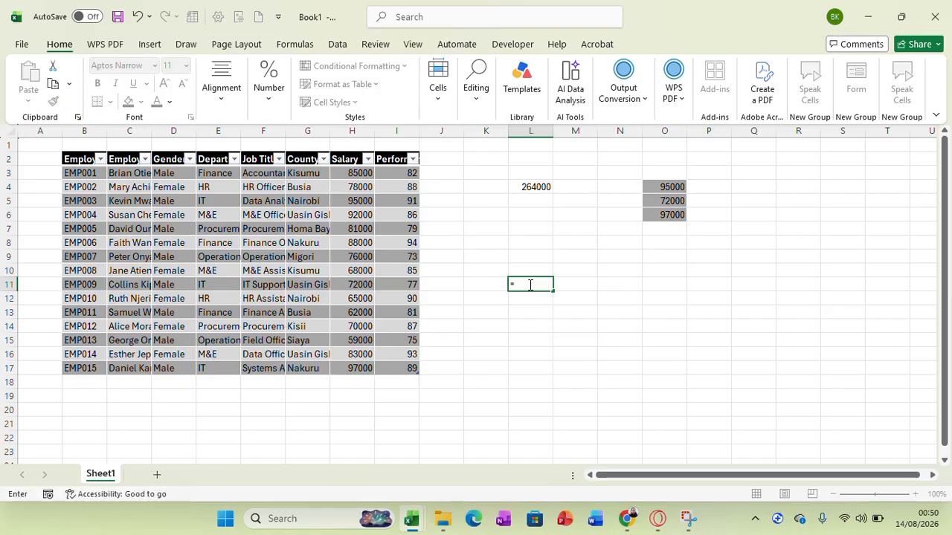
text(SUM)
double_click(544, 336)
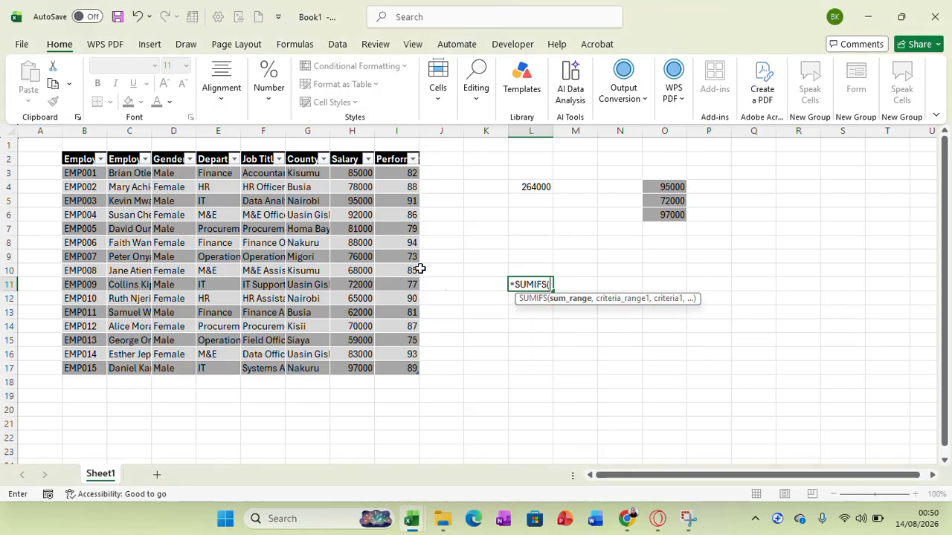
Try to complete the L11 formula with only the Job Title column and the criterion "M&E Officer"
drag(358, 174, 362, 365)
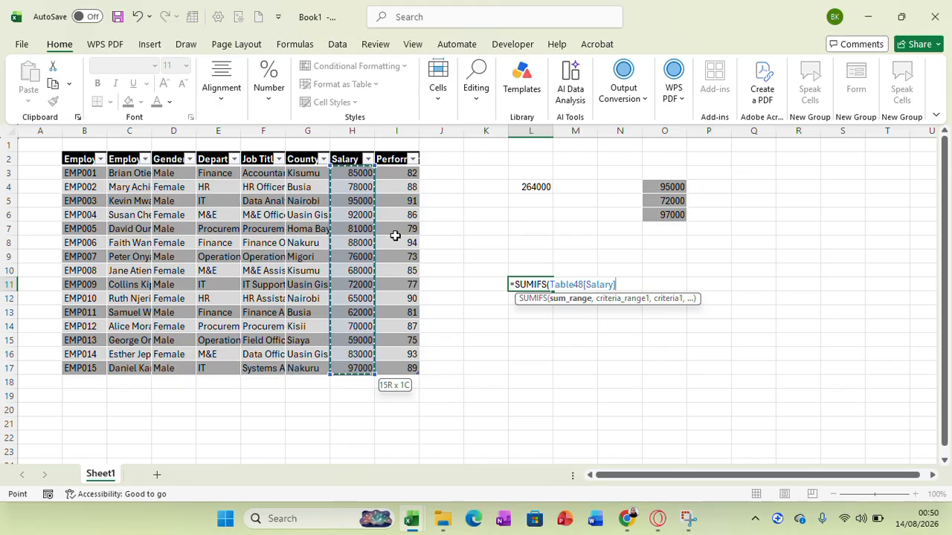
drag(260, 174, 262, 365)
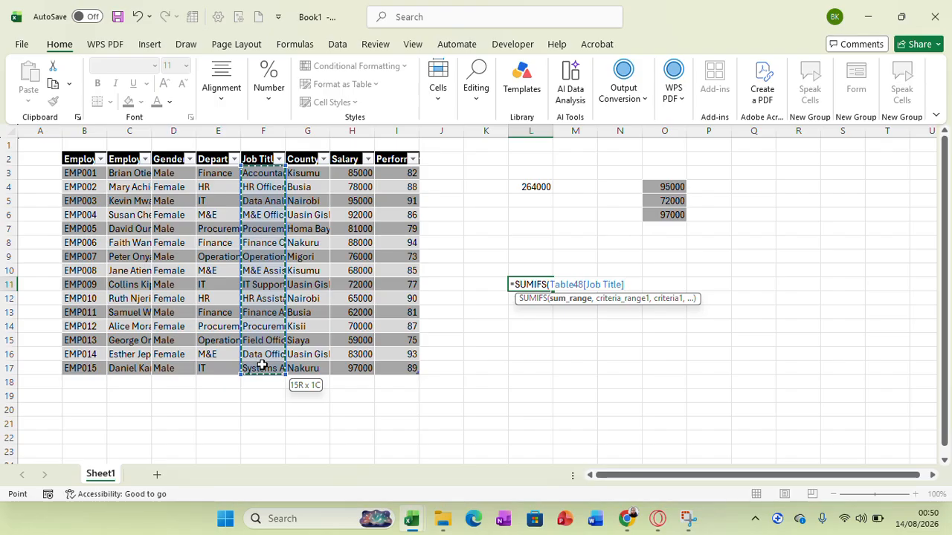
text(,)
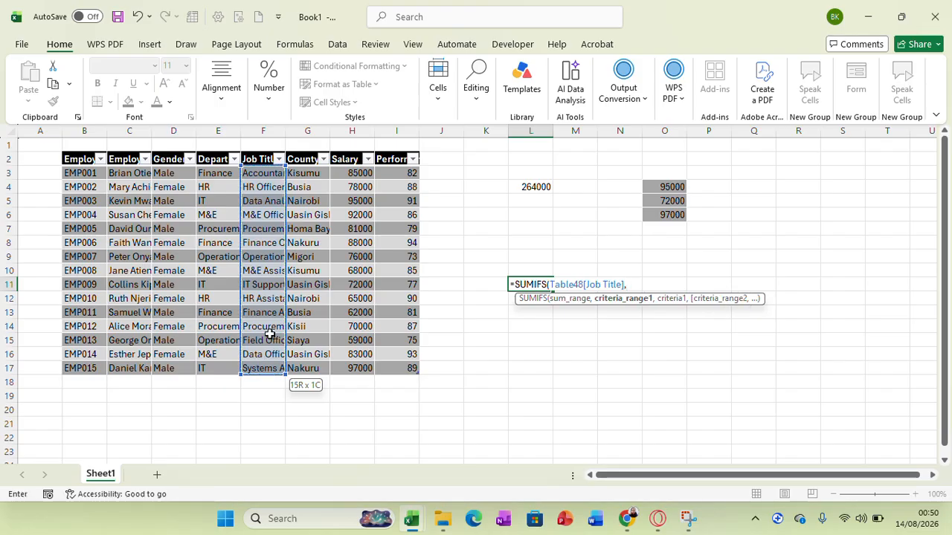
text(")
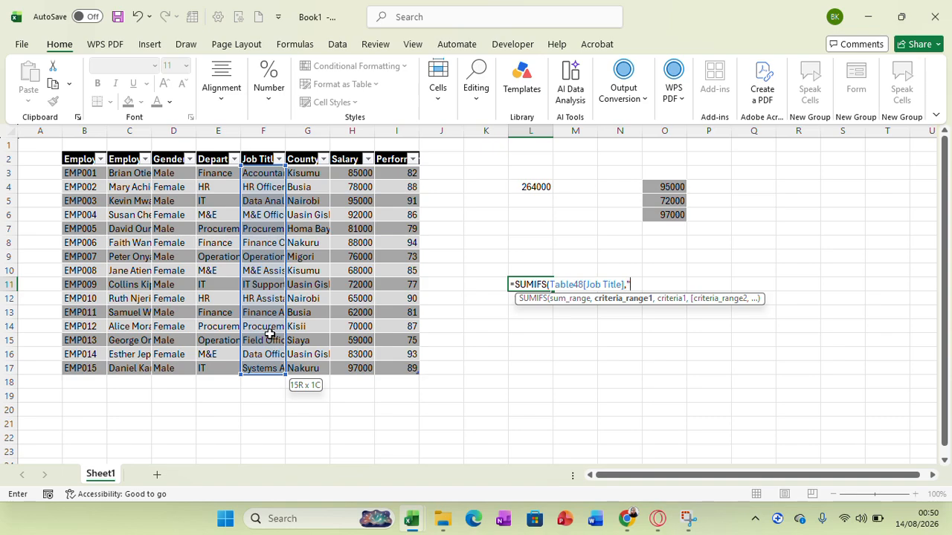
text(M&E)
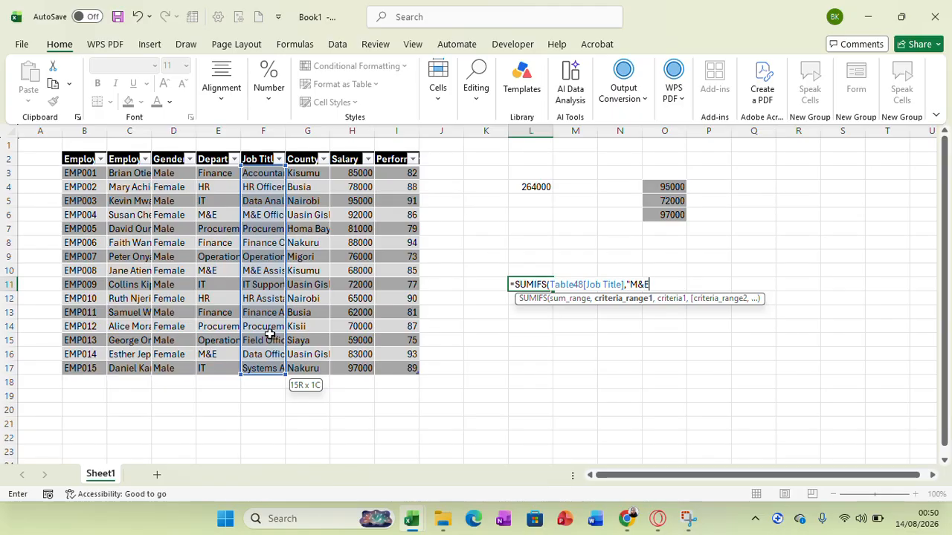
text( o)
key(BackSpace)
text(Officer"))
key(Return)
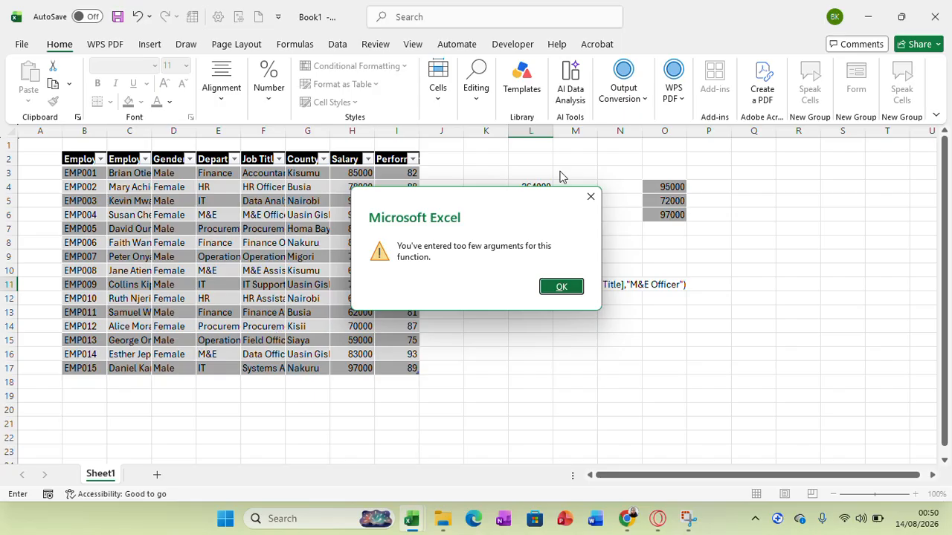
click(590, 196)
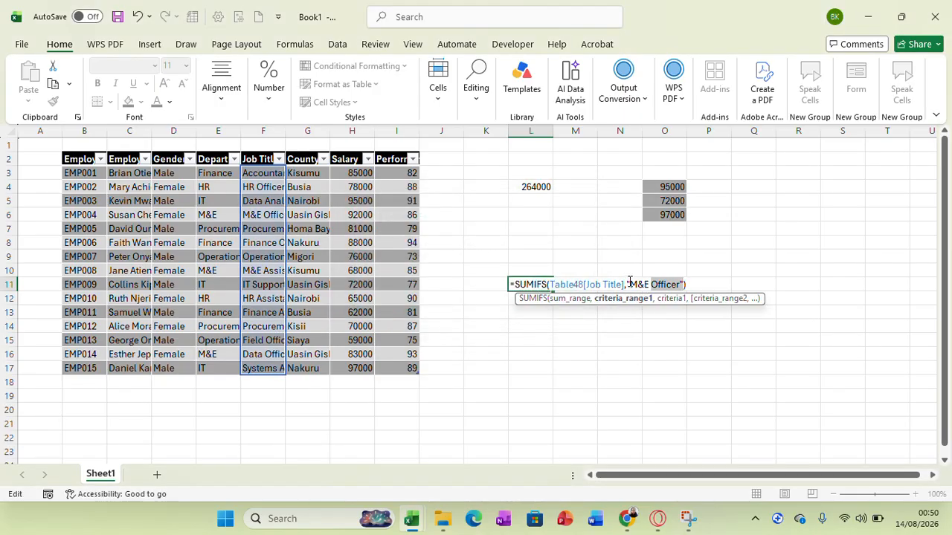
Delete all arguments from the L11 formula, keeping only =SUMIFS(
click(628, 284)
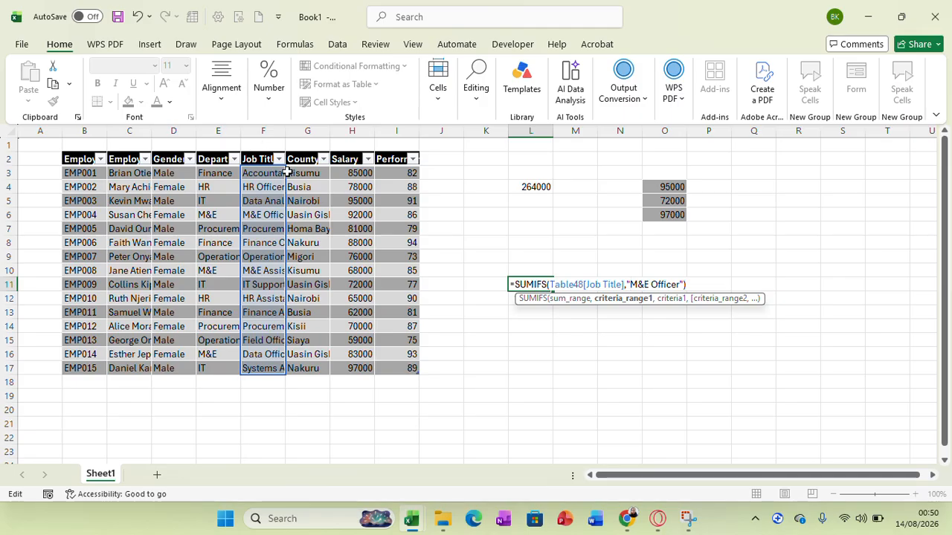
click(563, 284)
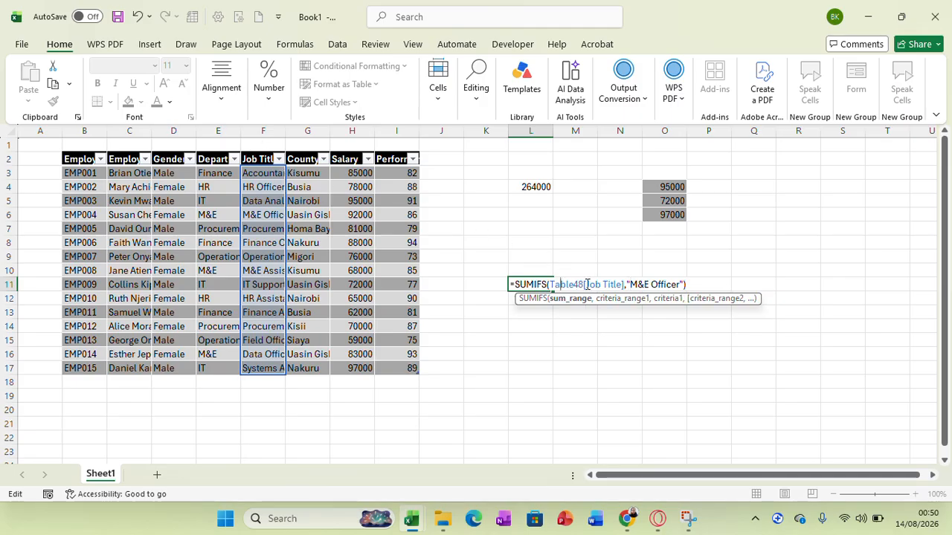
click(630, 285)
drag(688, 285, 551, 287)
key(BackSpace)
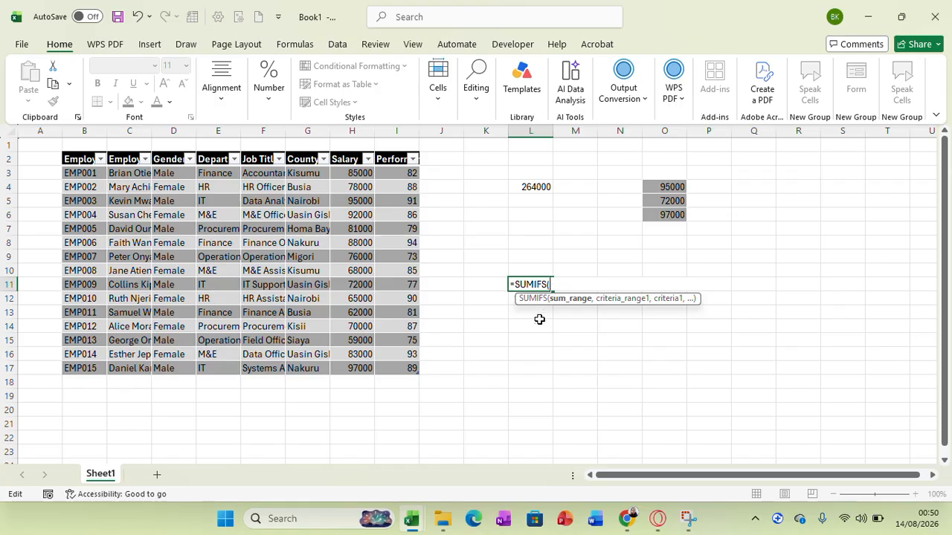
Complete the L11 SUMIFS formula to sum Salary where Job Title is "M&E Officer", and autofit the Job Title column
drag(356, 173, 358, 362)
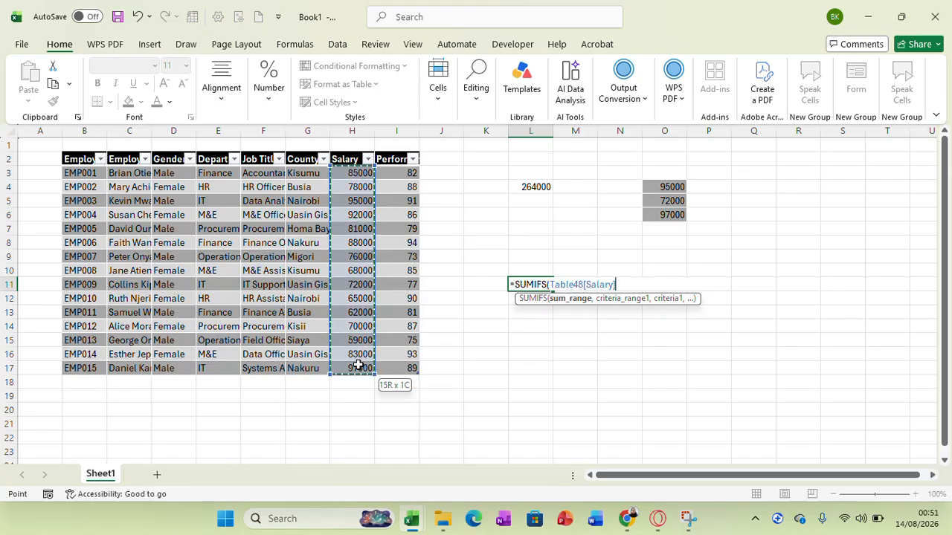
text(,)
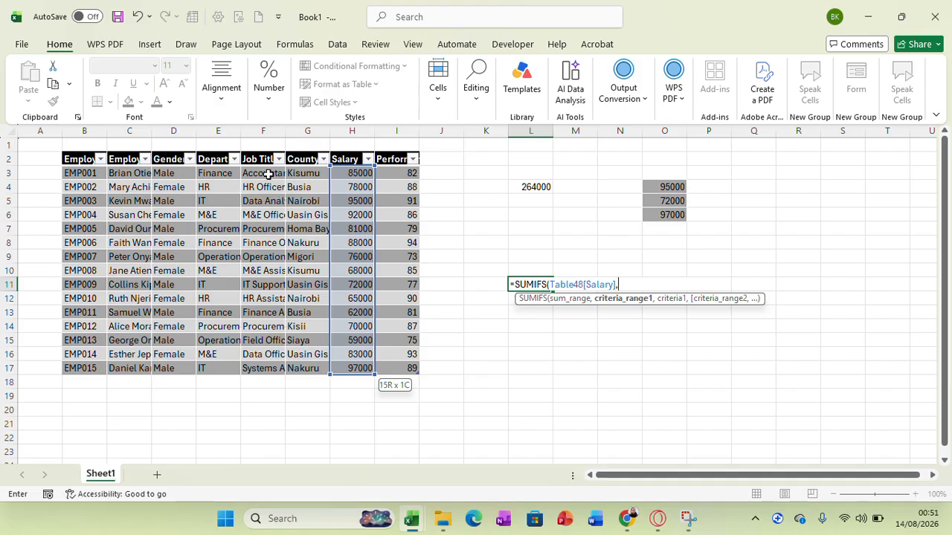
drag(265, 173, 262, 364)
text(,)
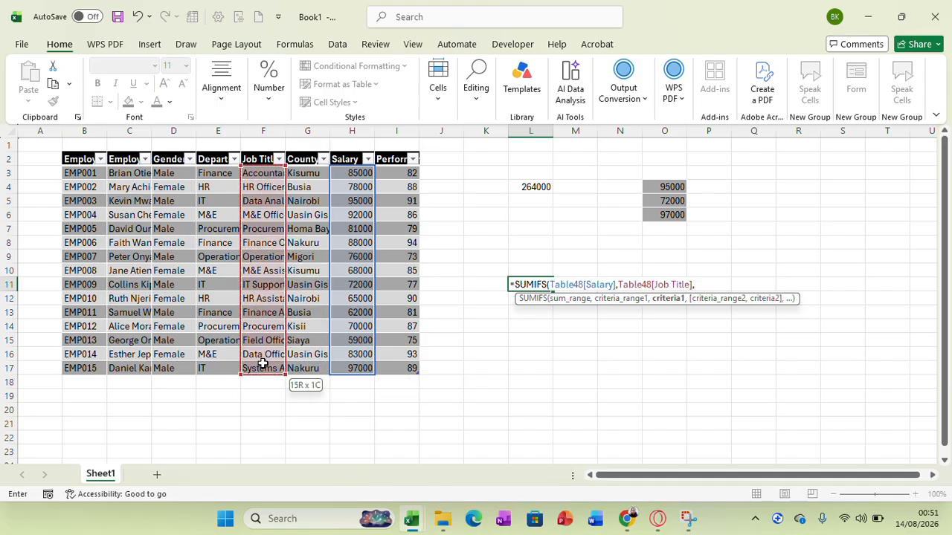
text("M&)
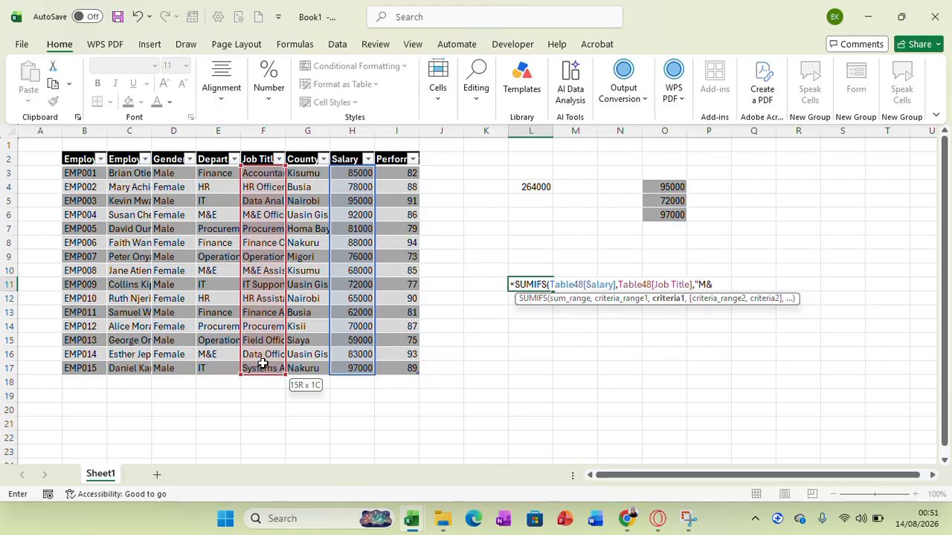
text(E Office)
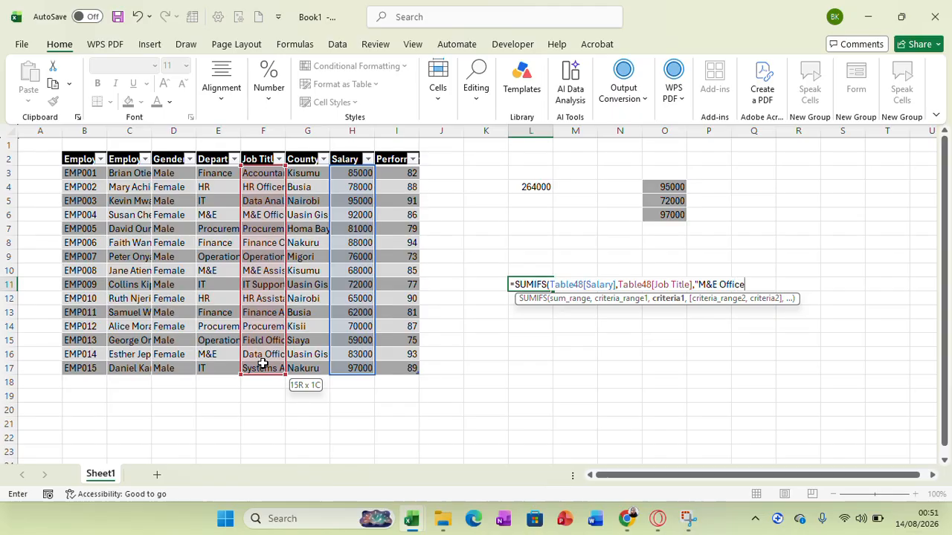
text(r")
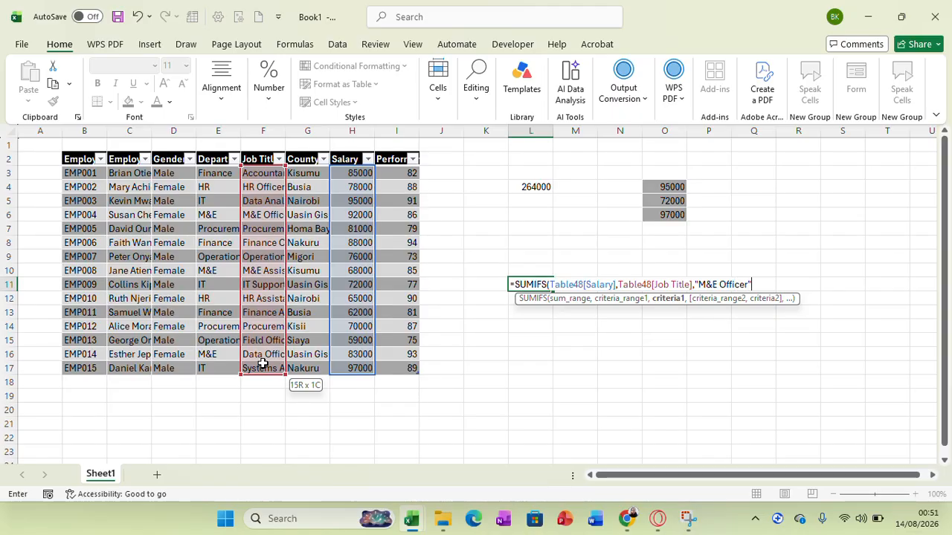
key(Return)
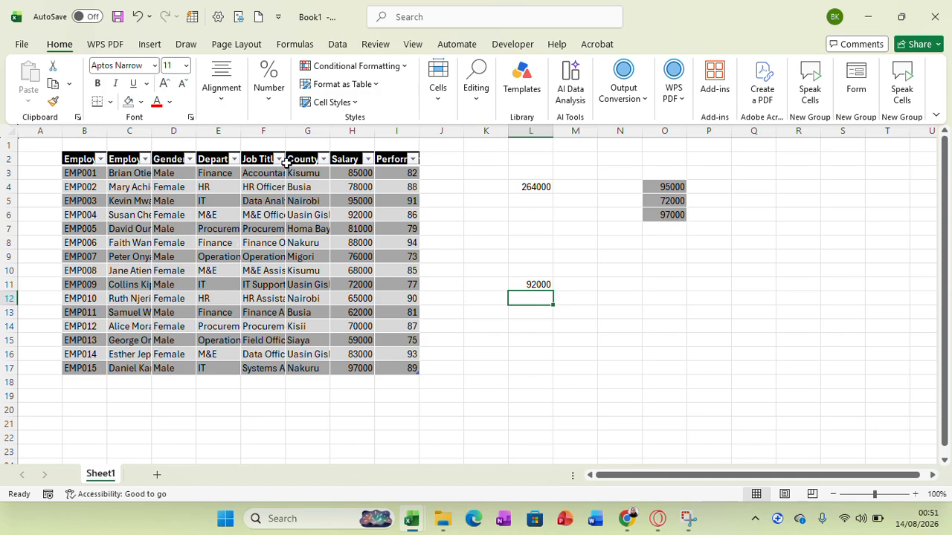
double_click(286, 133)
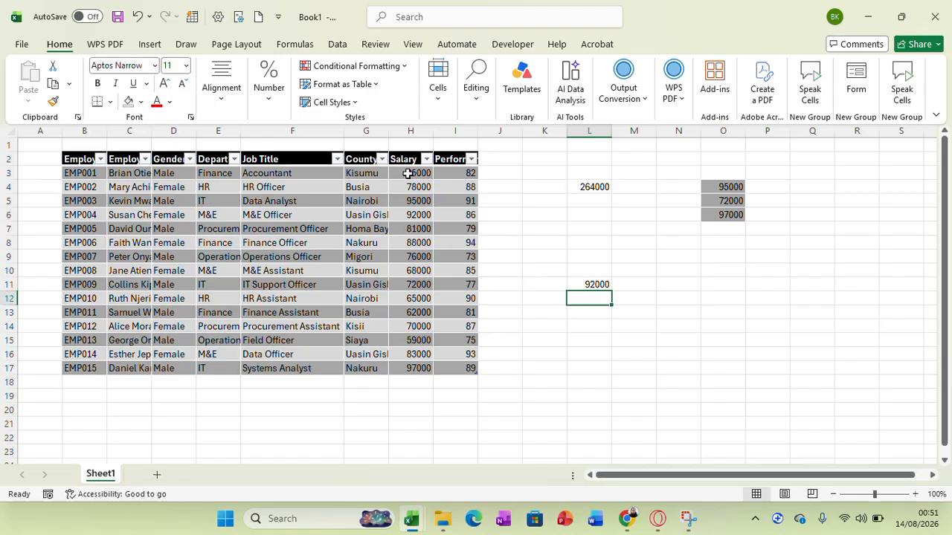
Enter a SUMIFS formula in cell M14 that sums the Salary column where the Gender column is "Female"
click(626, 327)
text(=sum)
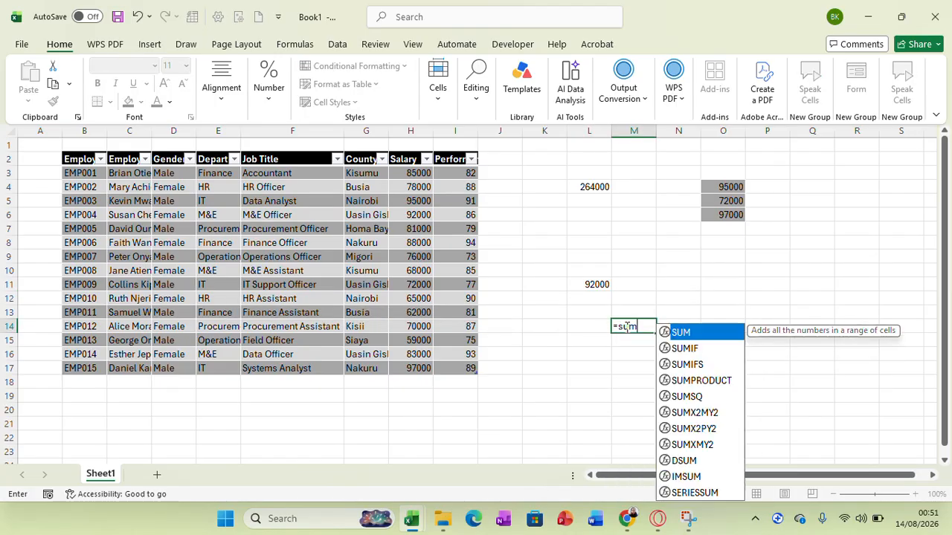
click(692, 365)
double_click(691, 366)
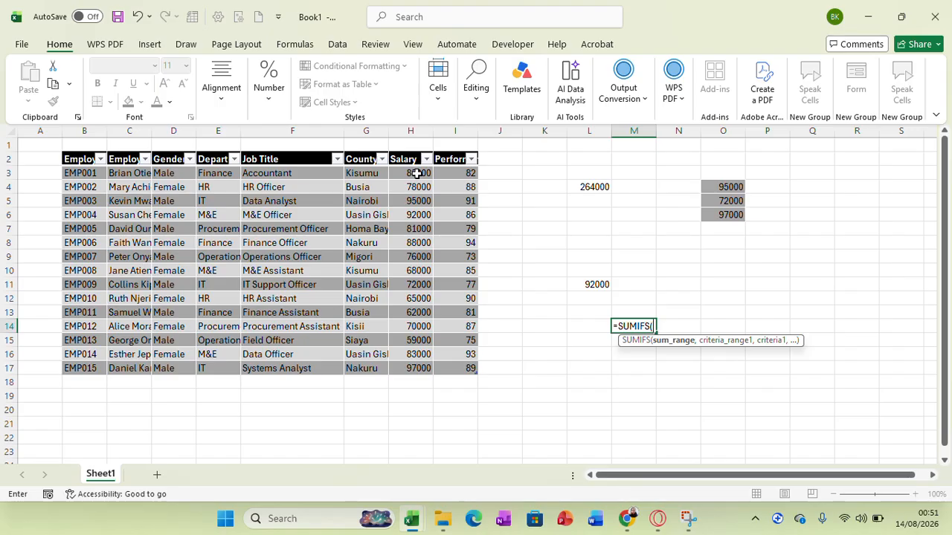
drag(417, 173, 408, 369)
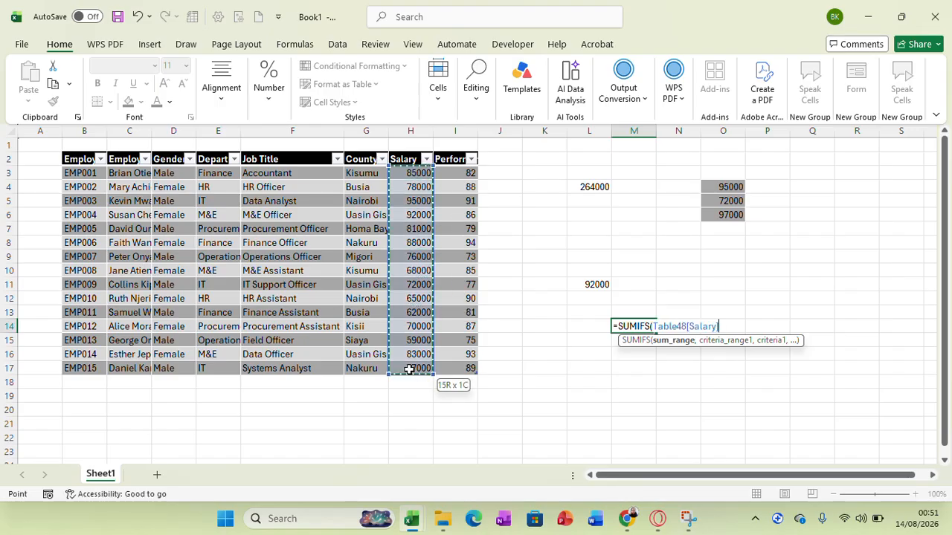
text(,)
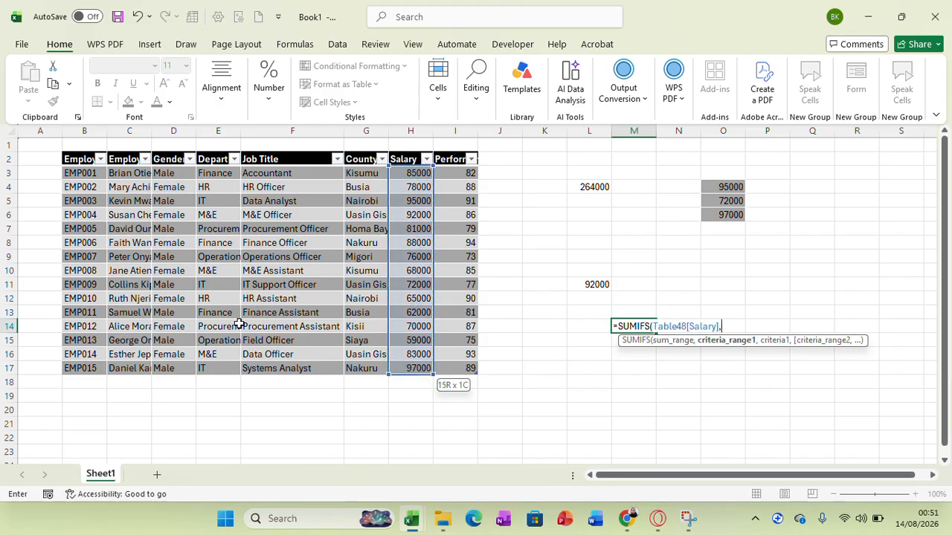
drag(172, 170, 174, 366)
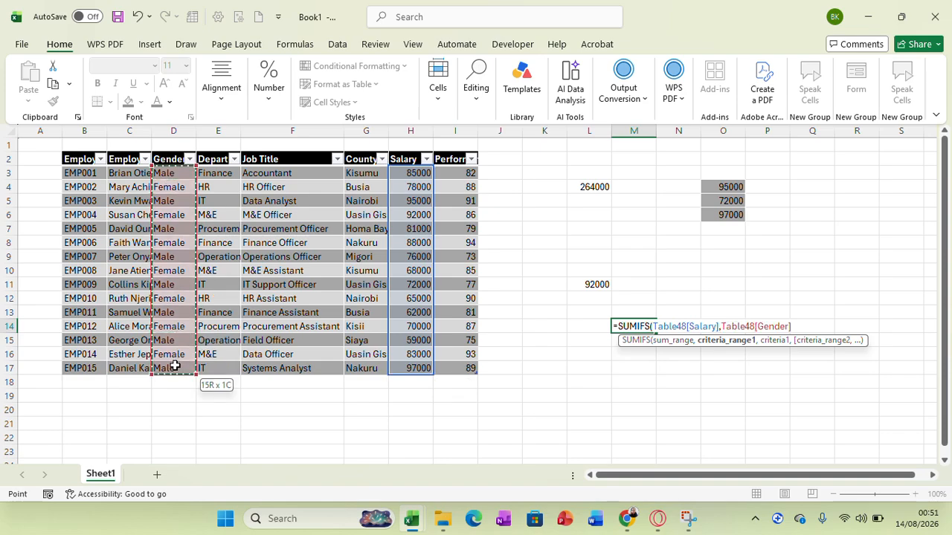
text(,)
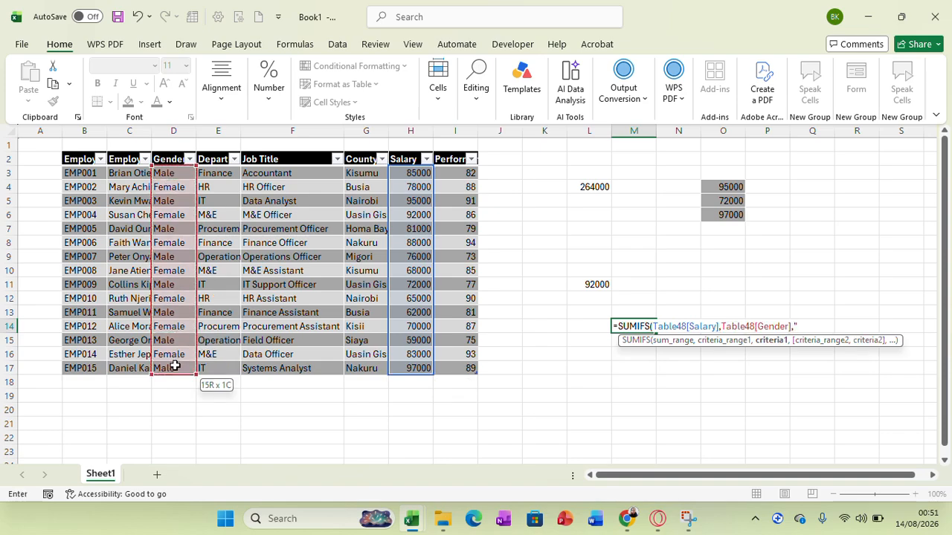
text("F)
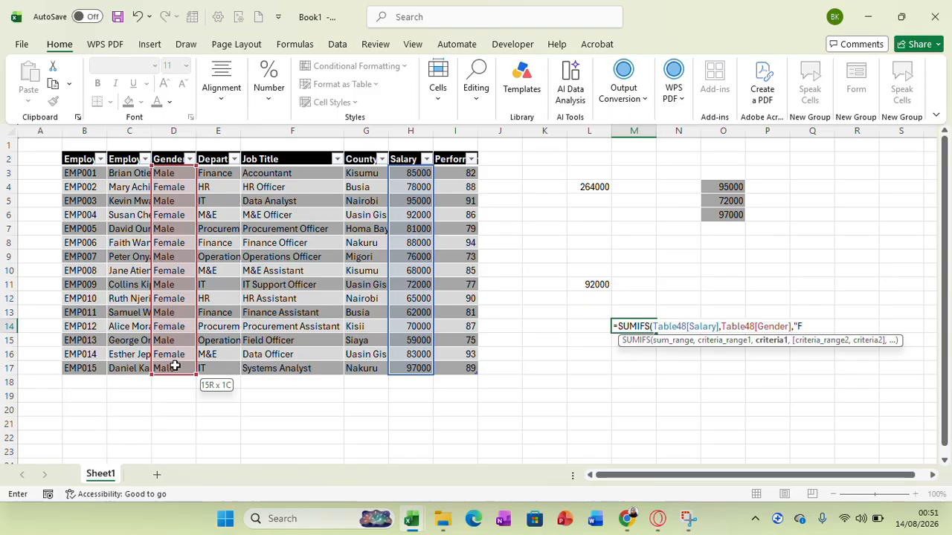
text(emale)
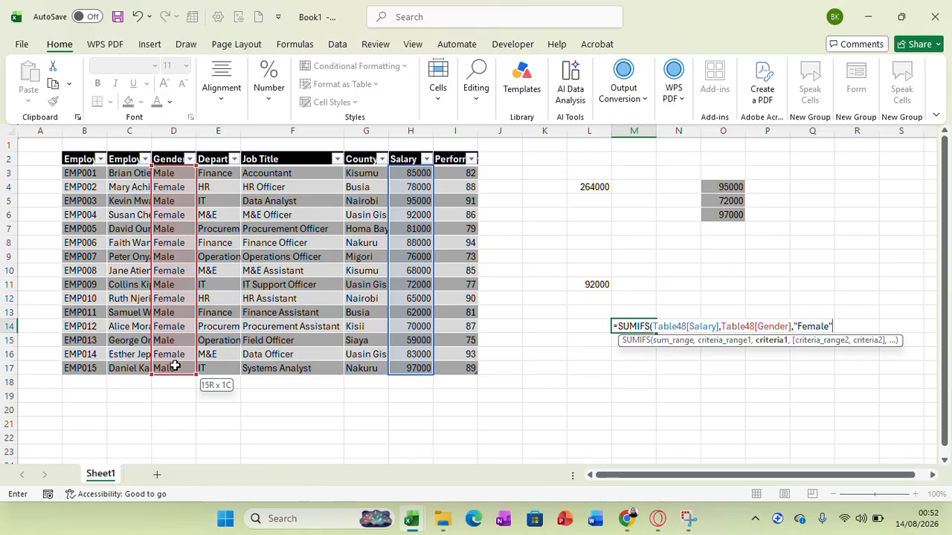
text("))
key(Return)
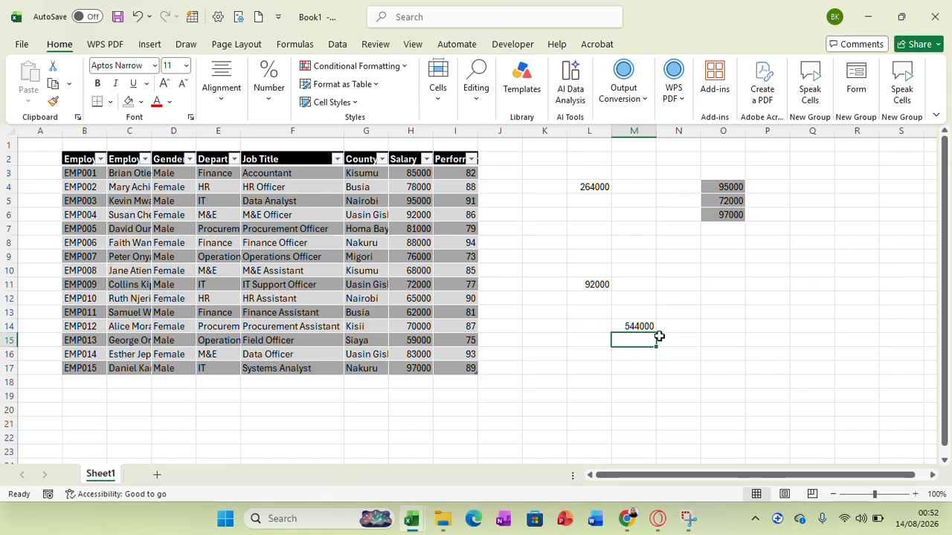
Filter the Gender column to Female only and select the remaining Salary cells to check their sum
click(191, 161)
click(52, 367)
click(135, 469)
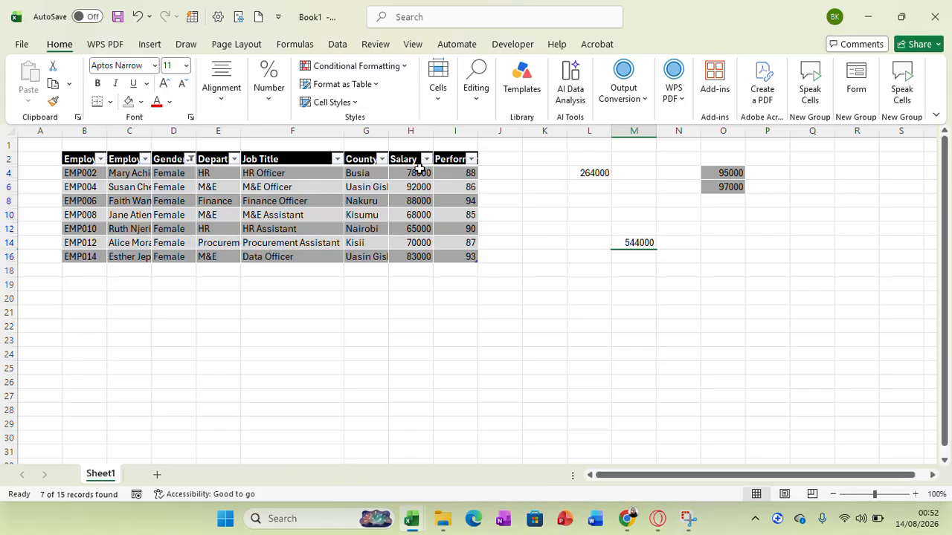
drag(419, 169, 415, 256)
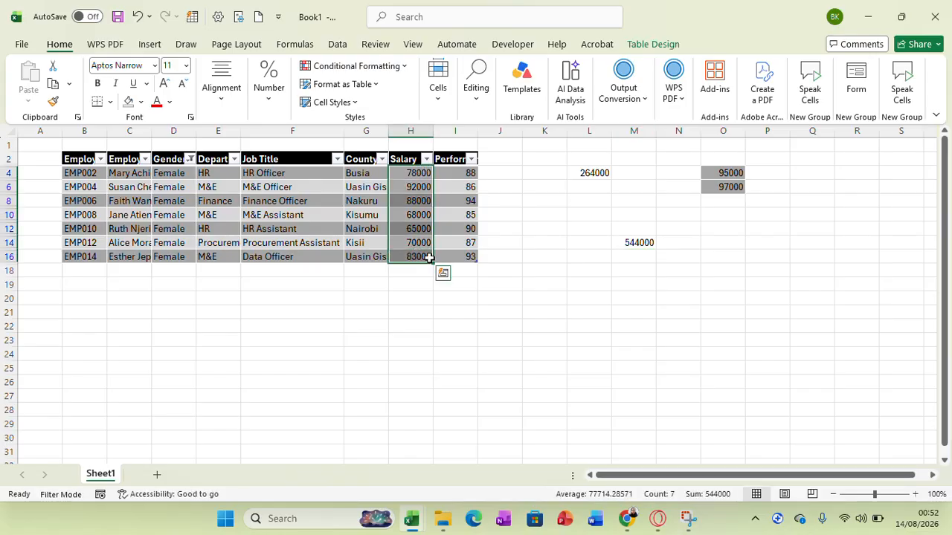
click(589, 314)
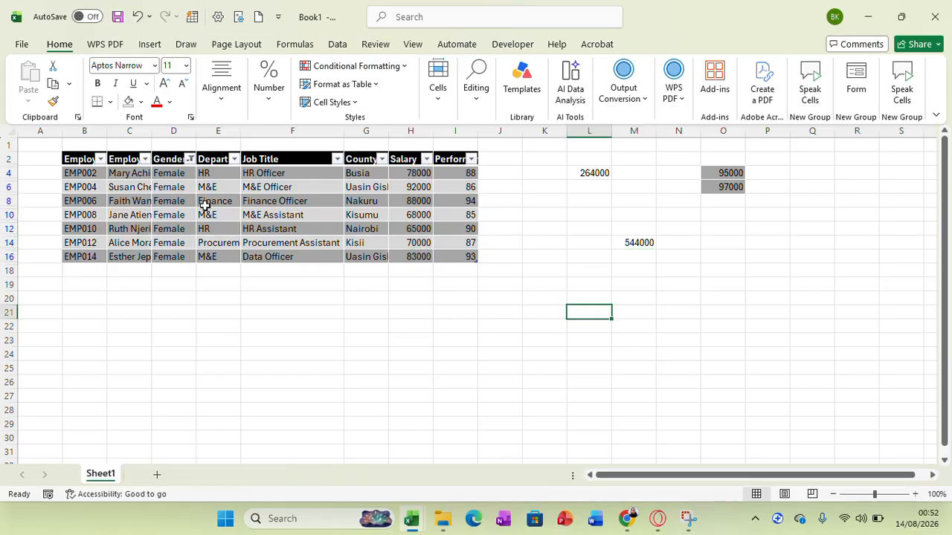
Include Male in the Gender filter again so that all table rows are shown
click(190, 160)
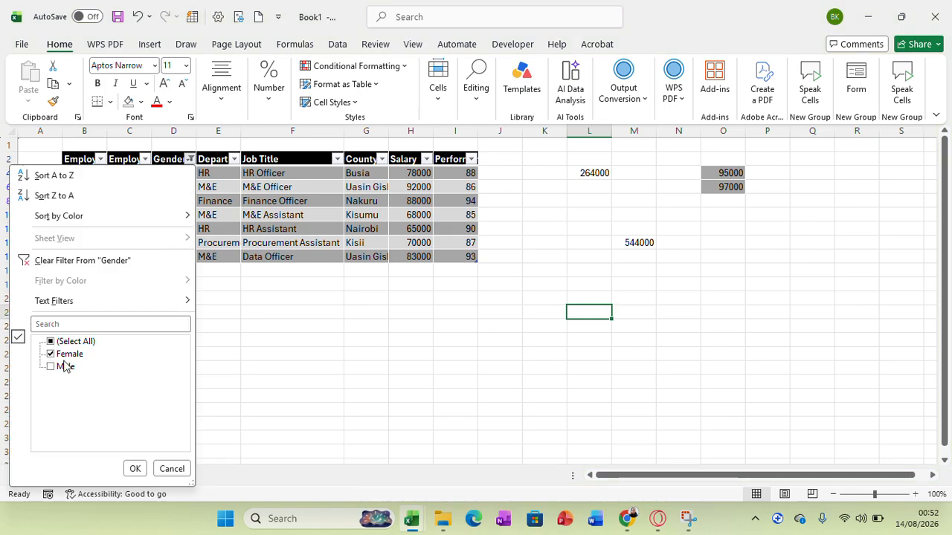
click(58, 367)
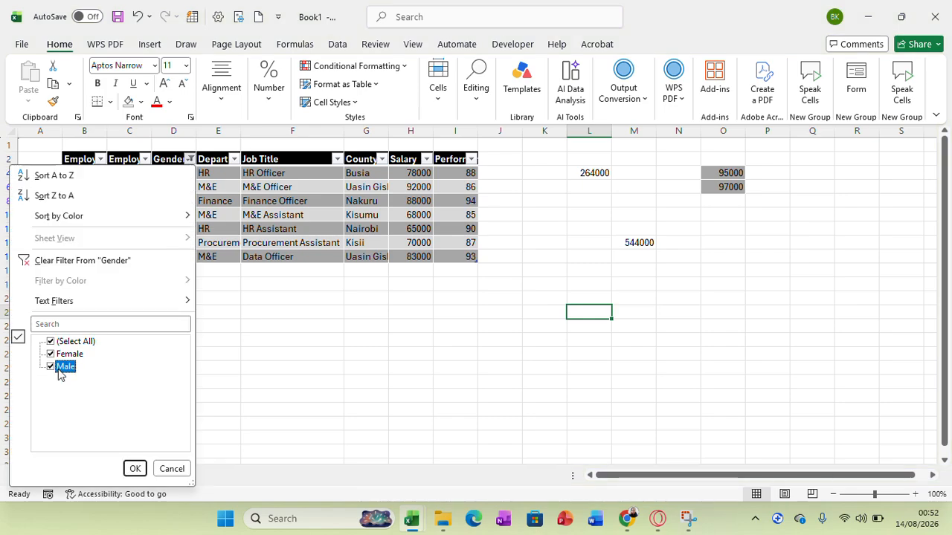
click(133, 468)
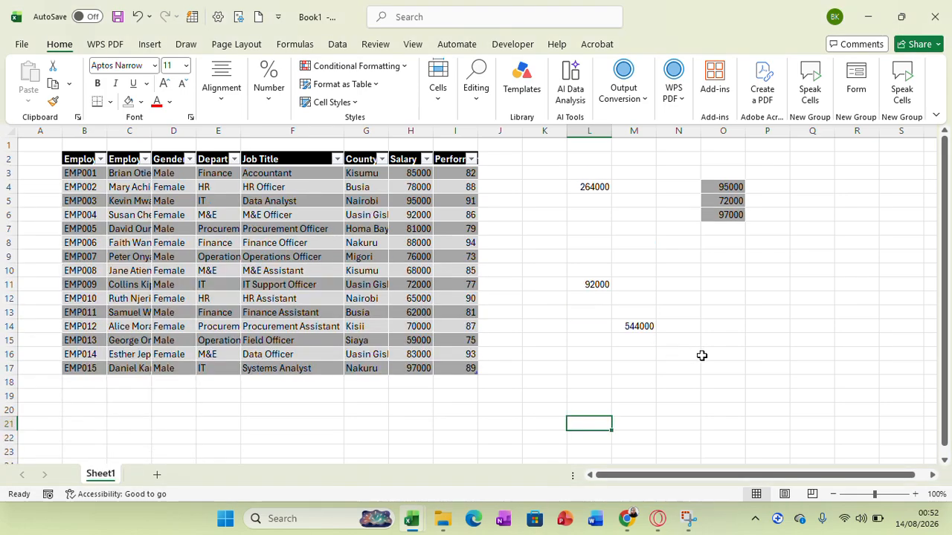